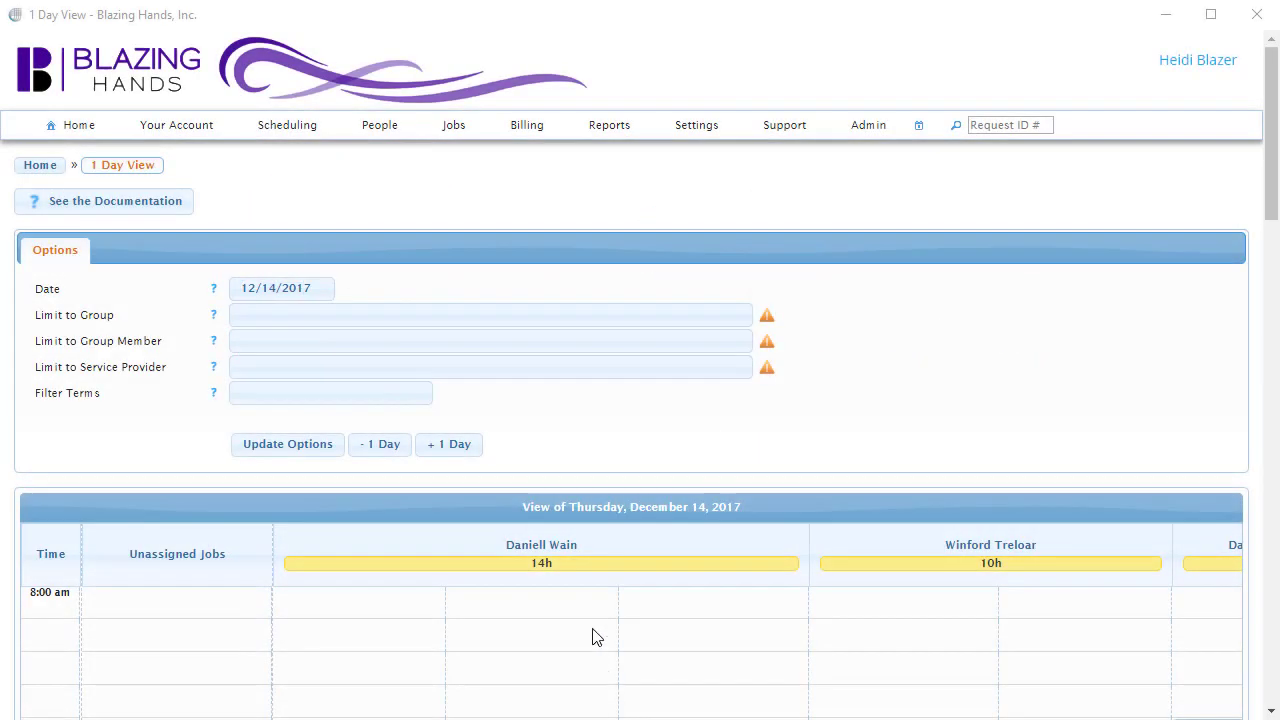
Go to People > Group Members and scroll through the listed members.
click(398, 132)
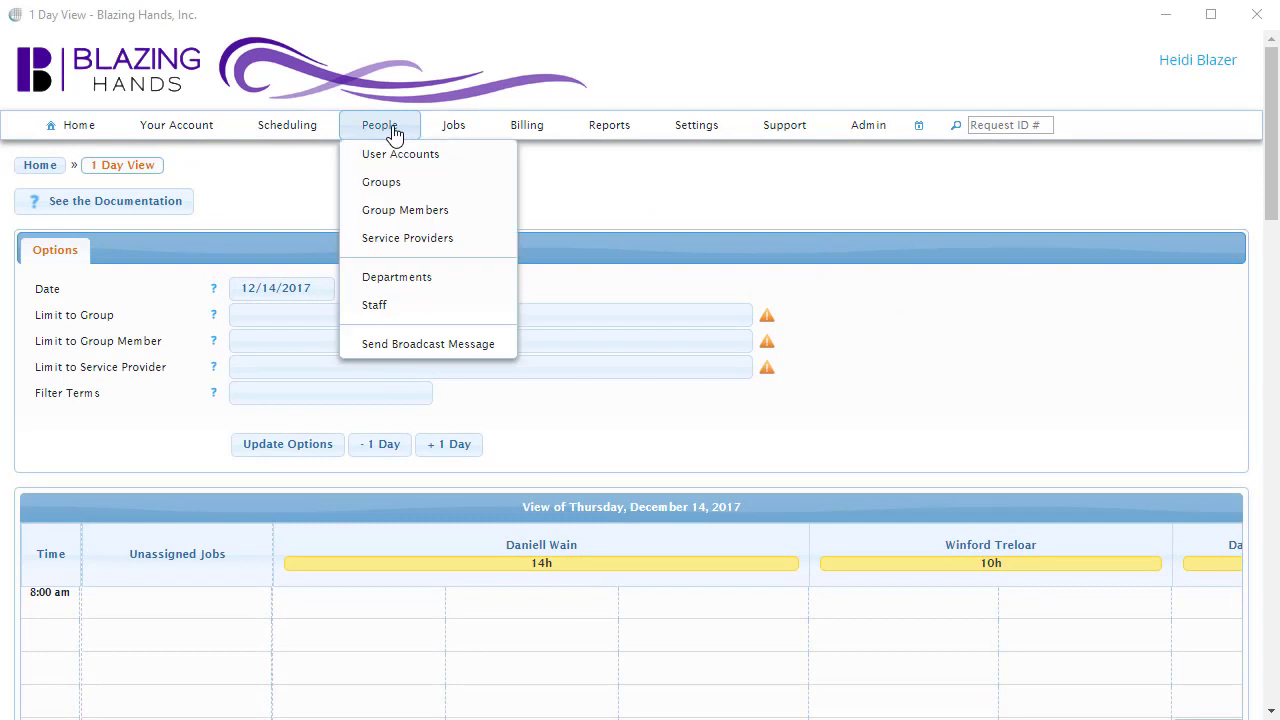
click(490, 222)
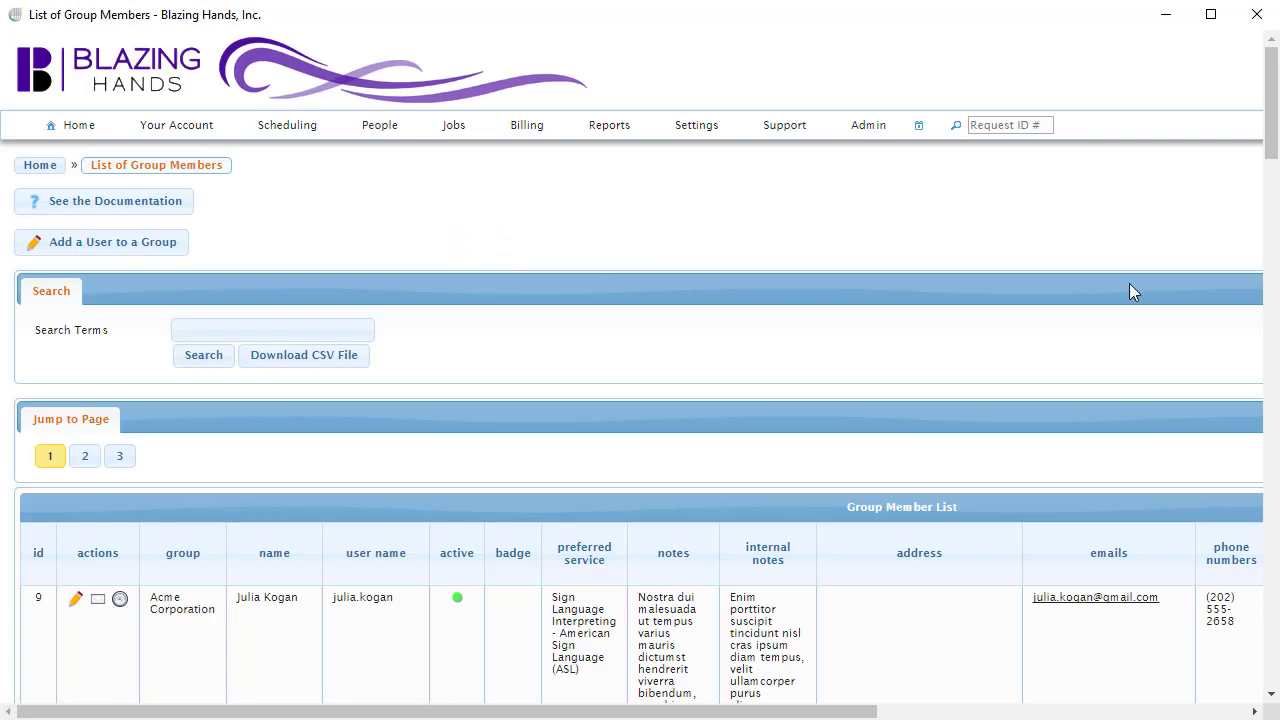
drag(1271, 140, 1259, 130)
Start adding a user to a group and choose to create a brand-new user account.
click(173, 251)
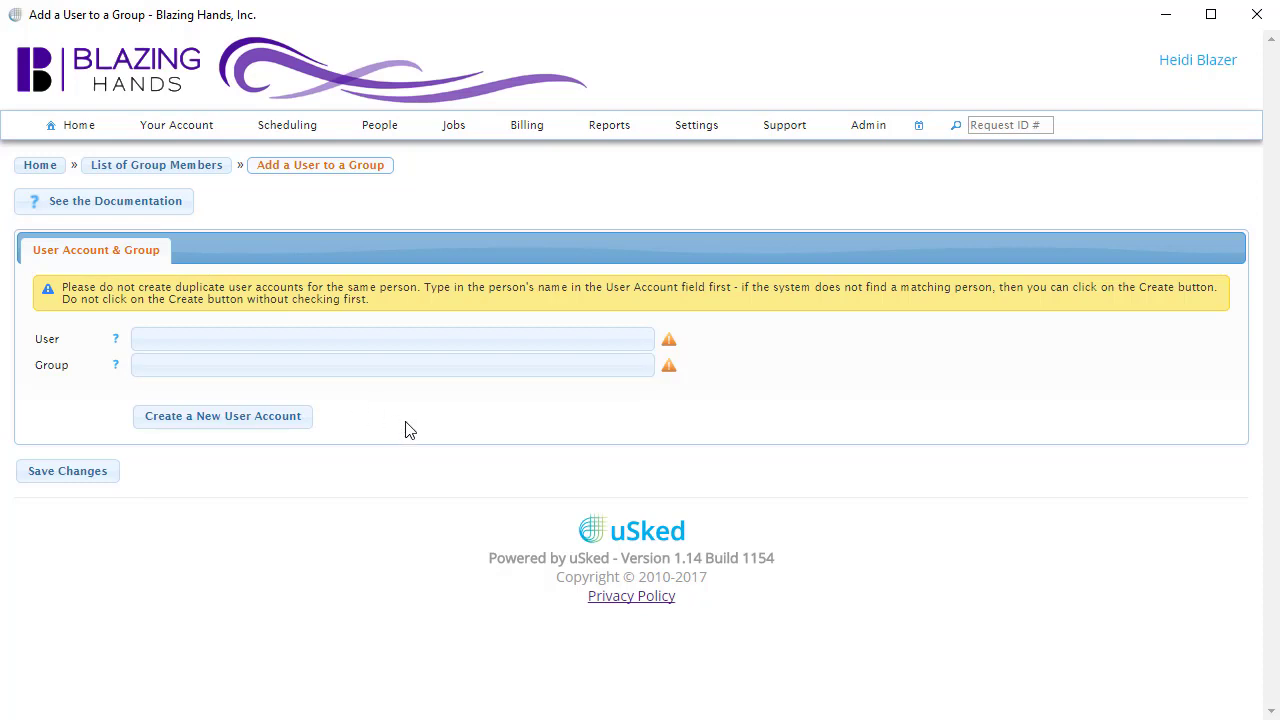
click(368, 340)
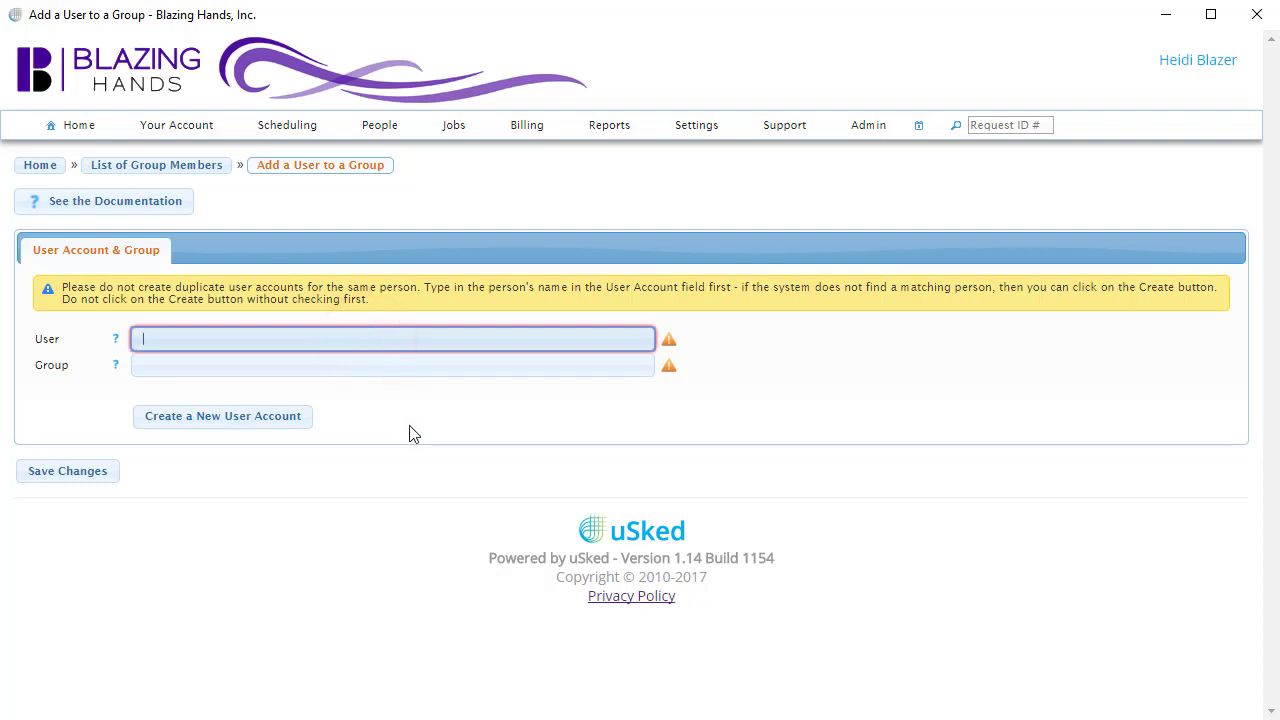
click(290, 418)
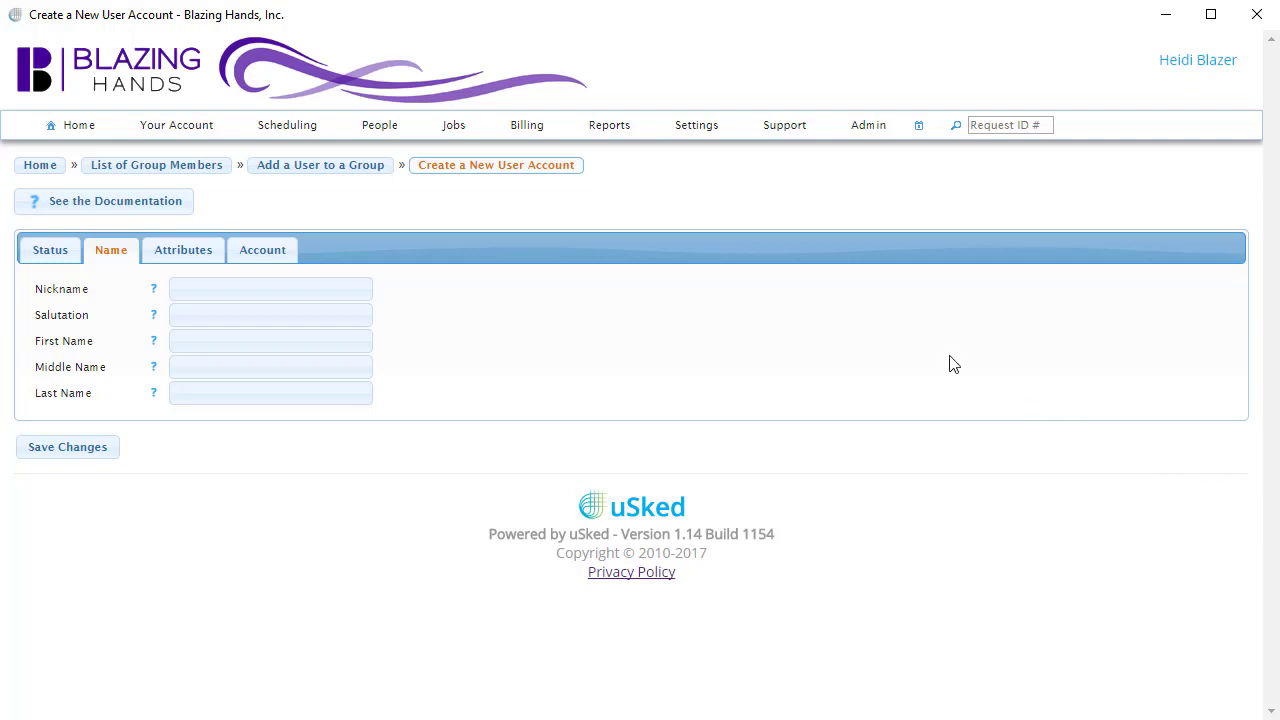
Enter the new user's first and last name, then auto-generate a username and initial password.
click(340, 343)
click(317, 393)
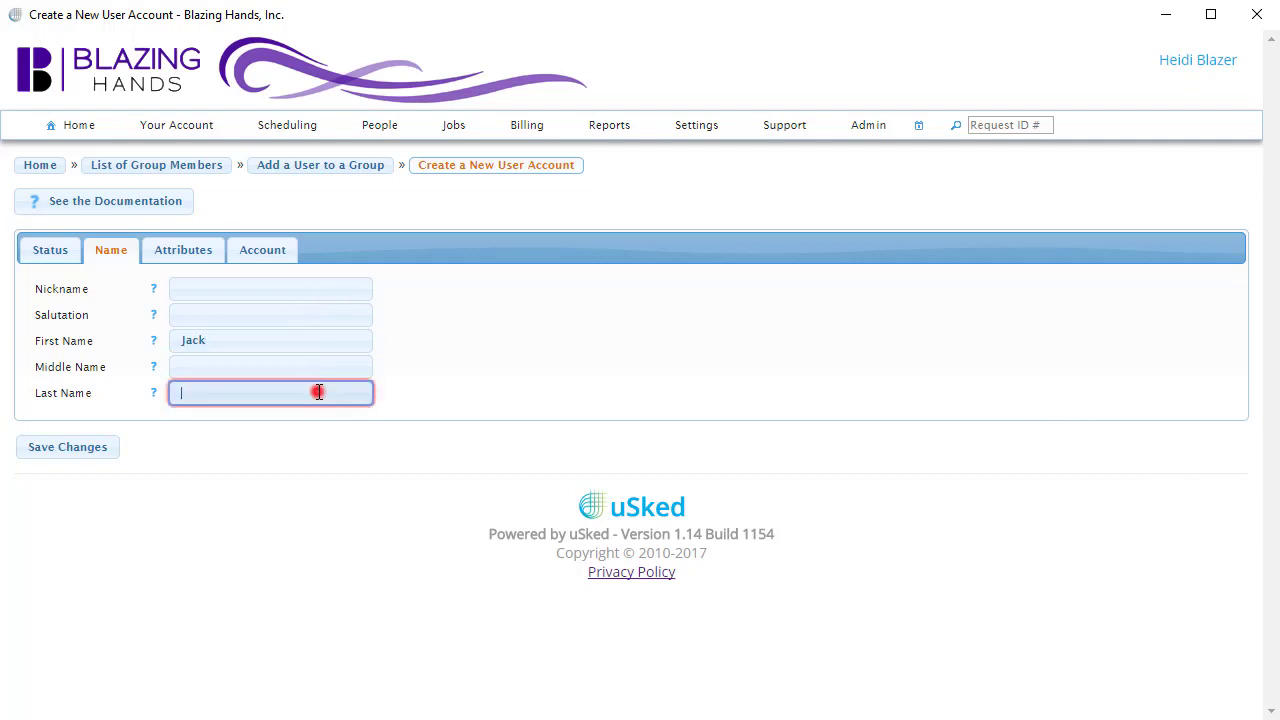
click(262, 255)
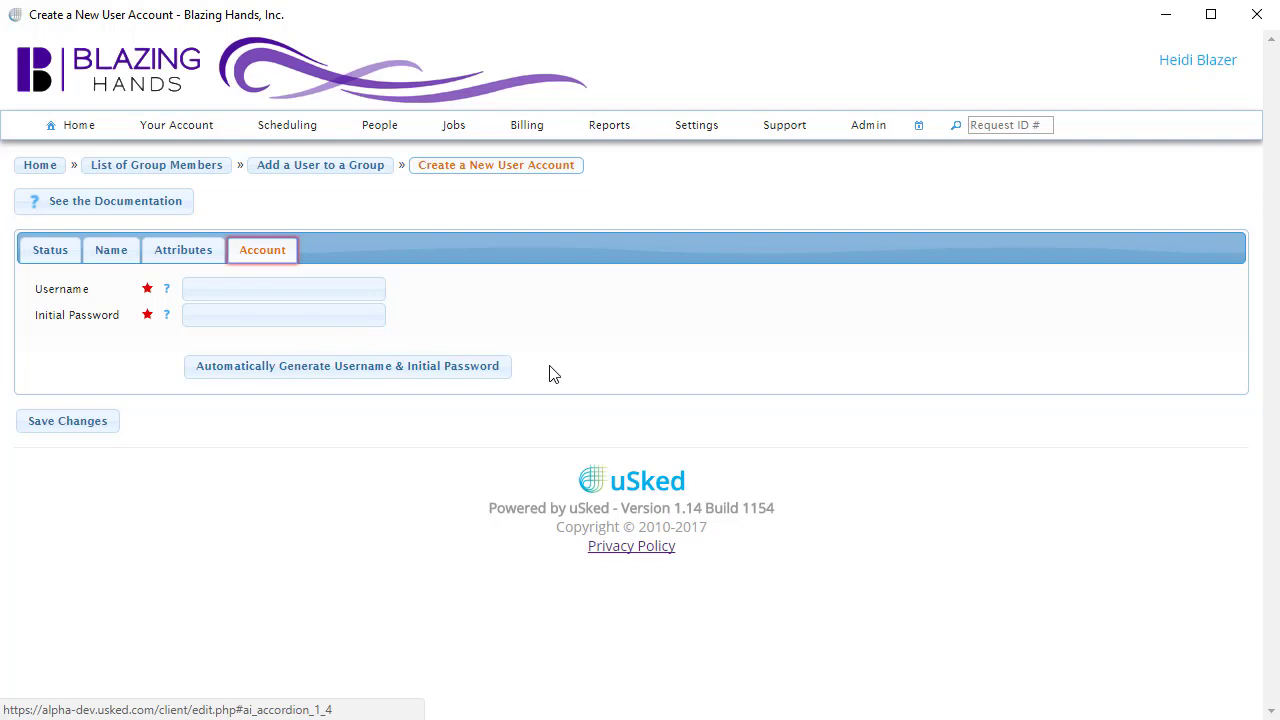
click(498, 367)
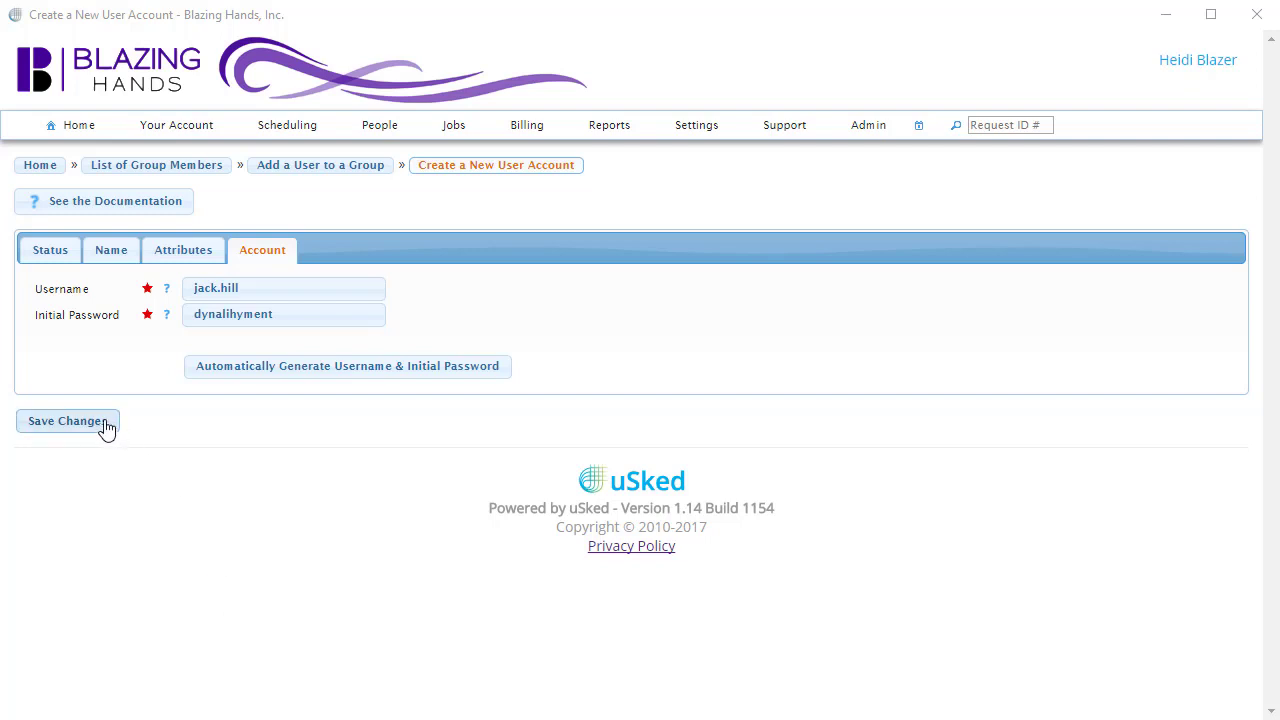
Save the new user account with its generated username and password.
click(66, 421)
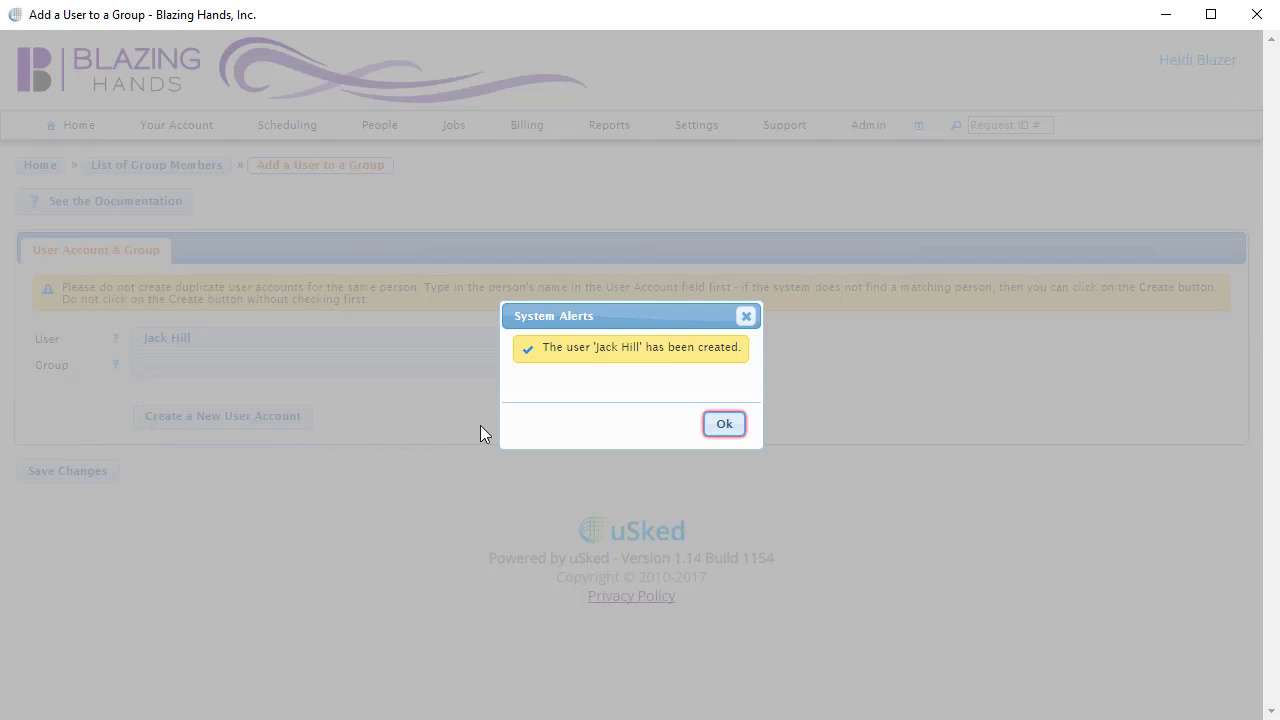
Assign the new user to the Tasty Pizza Company group, found by searching 'pizza', and save the membership.
click(725, 427)
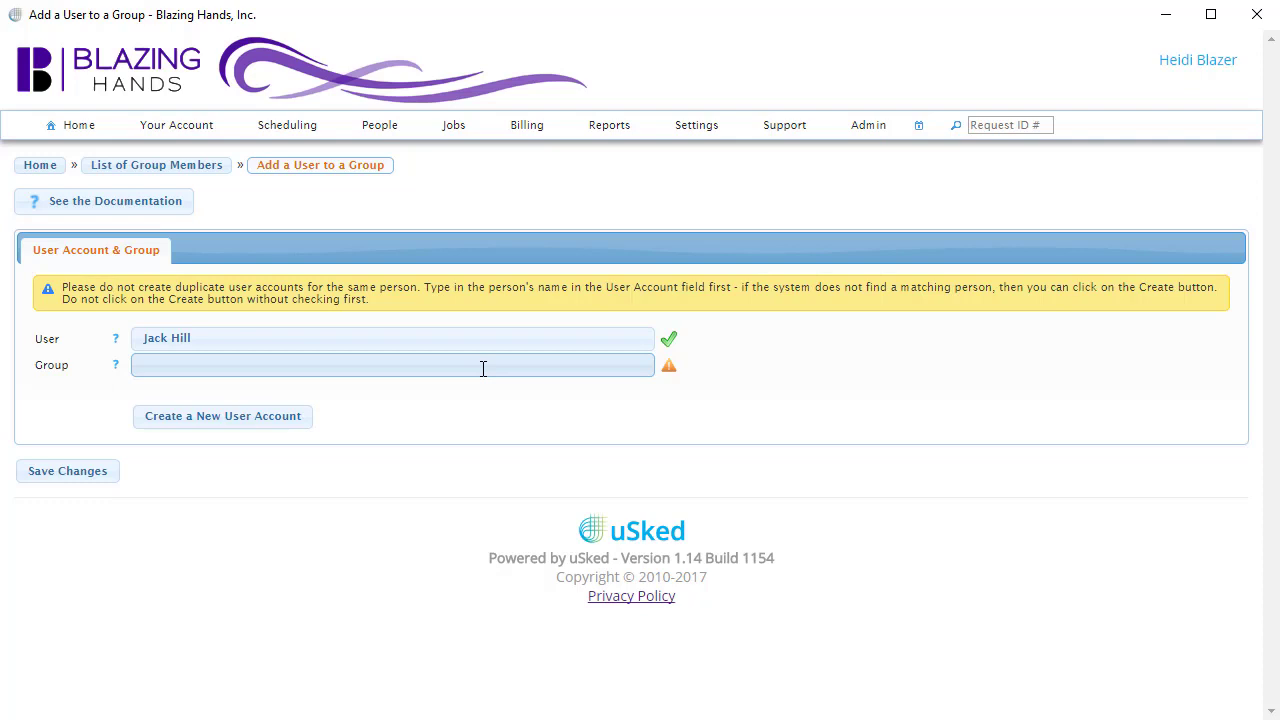
click(483, 368)
text(pizza)
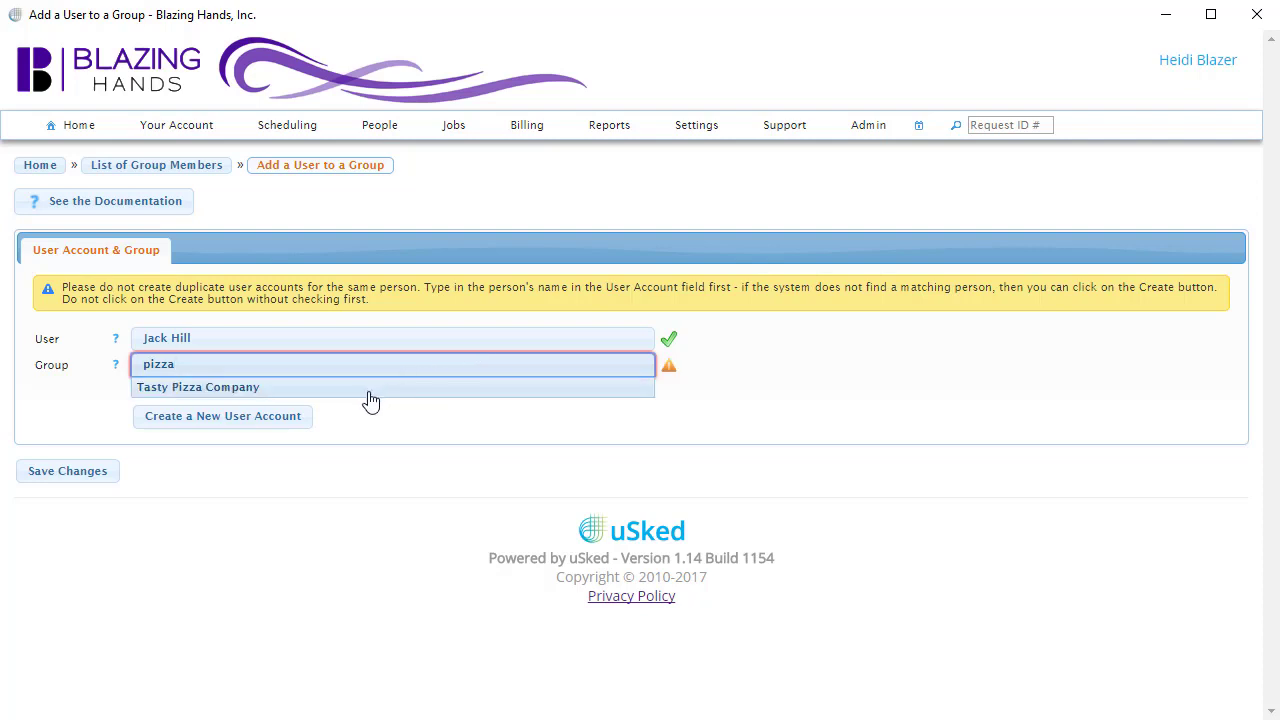
click(370, 394)
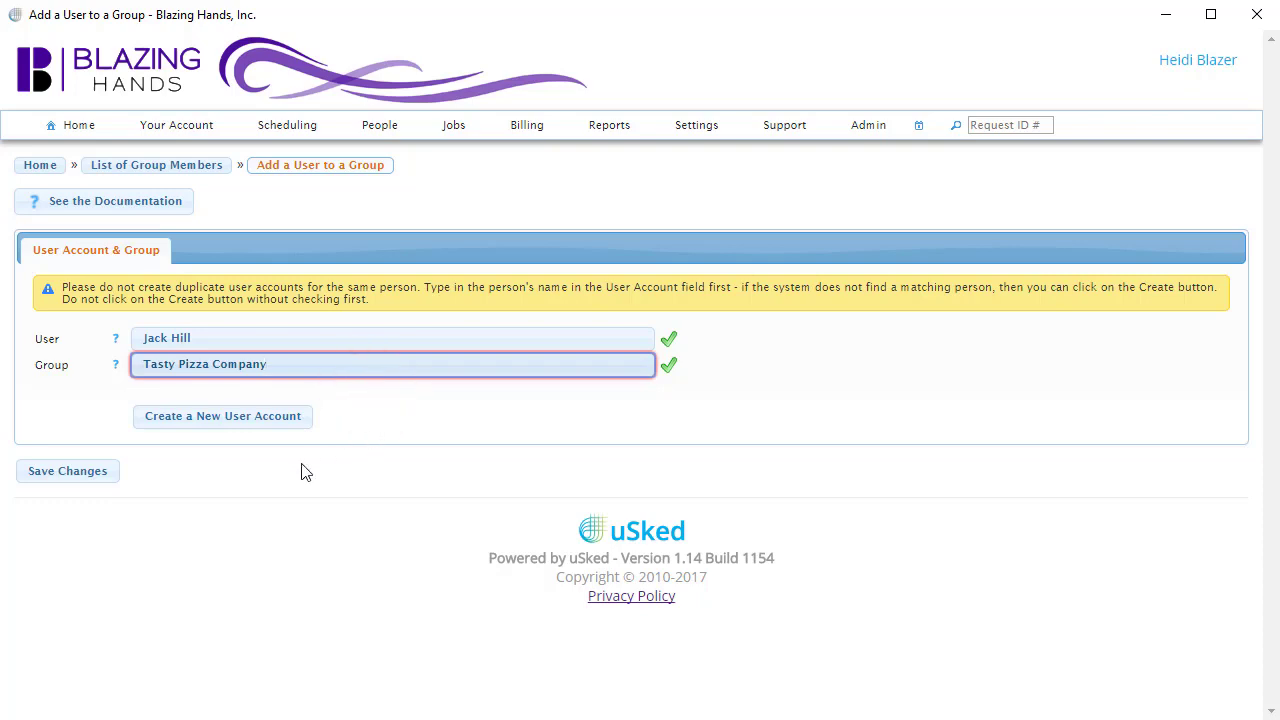
click(103, 479)
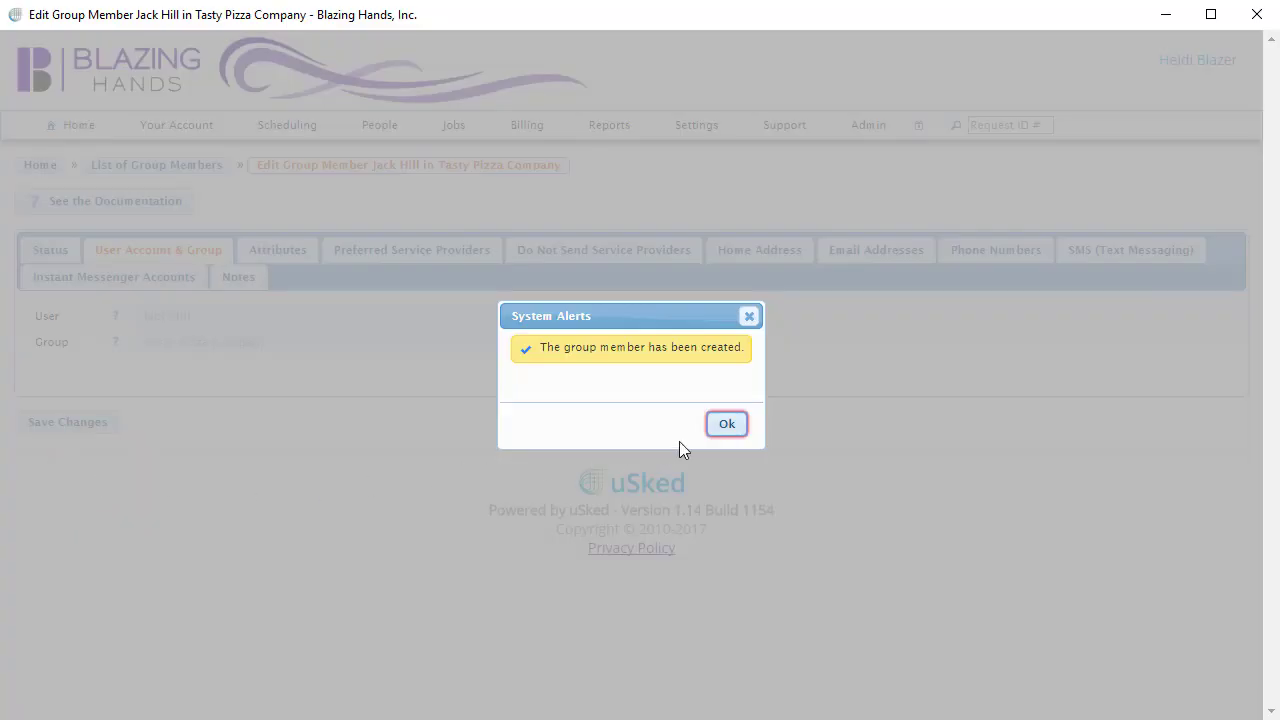
click(724, 428)
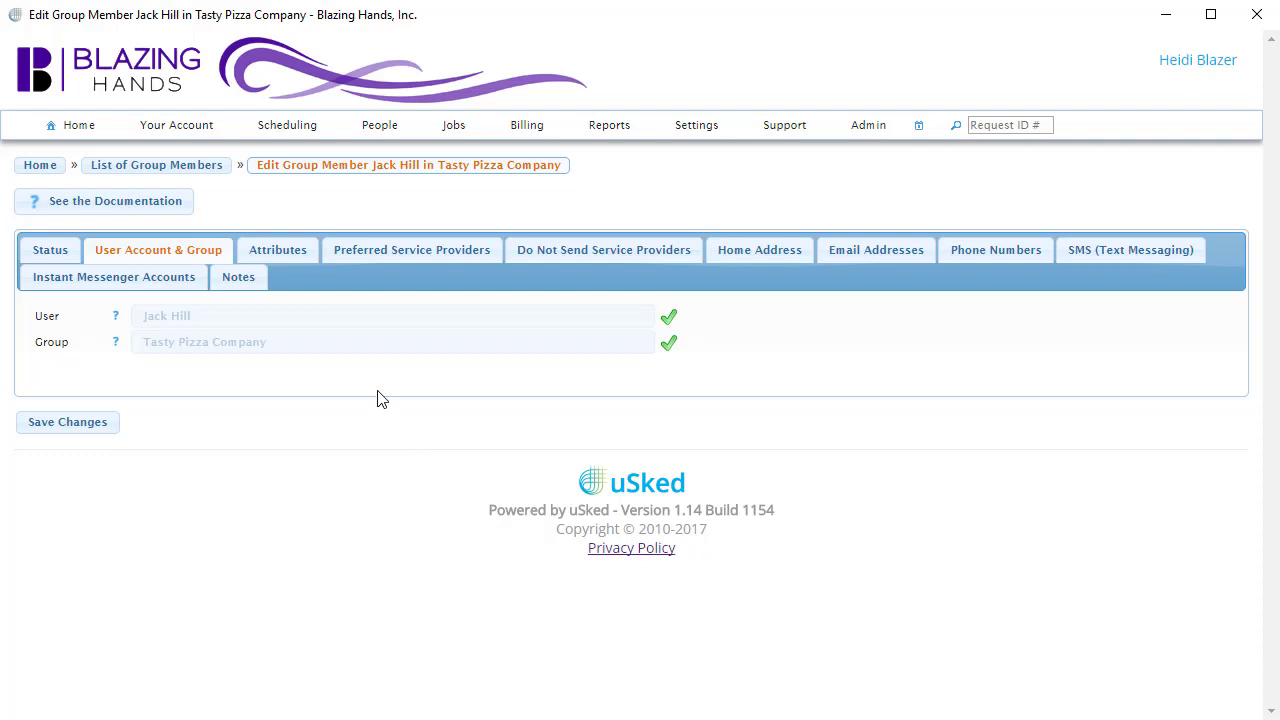
Set Can Make Service Requests to Yes and enter the member's email address.
click(303, 256)
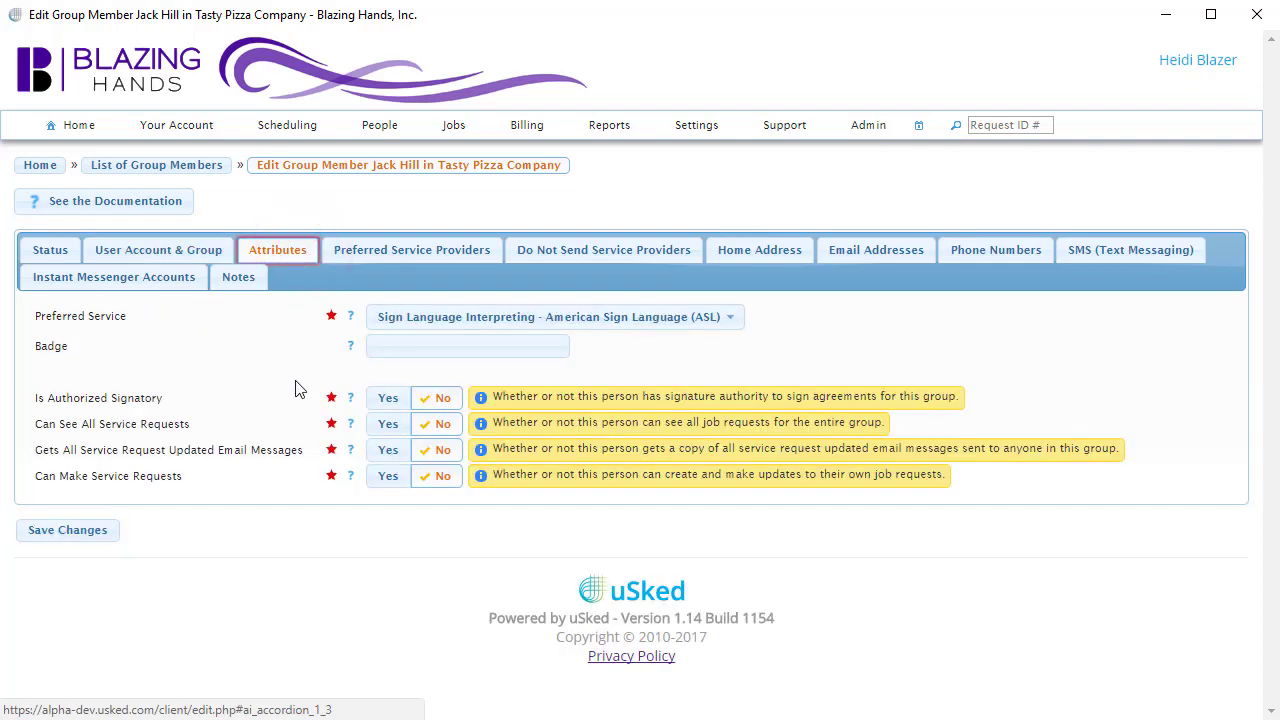
click(387, 478)
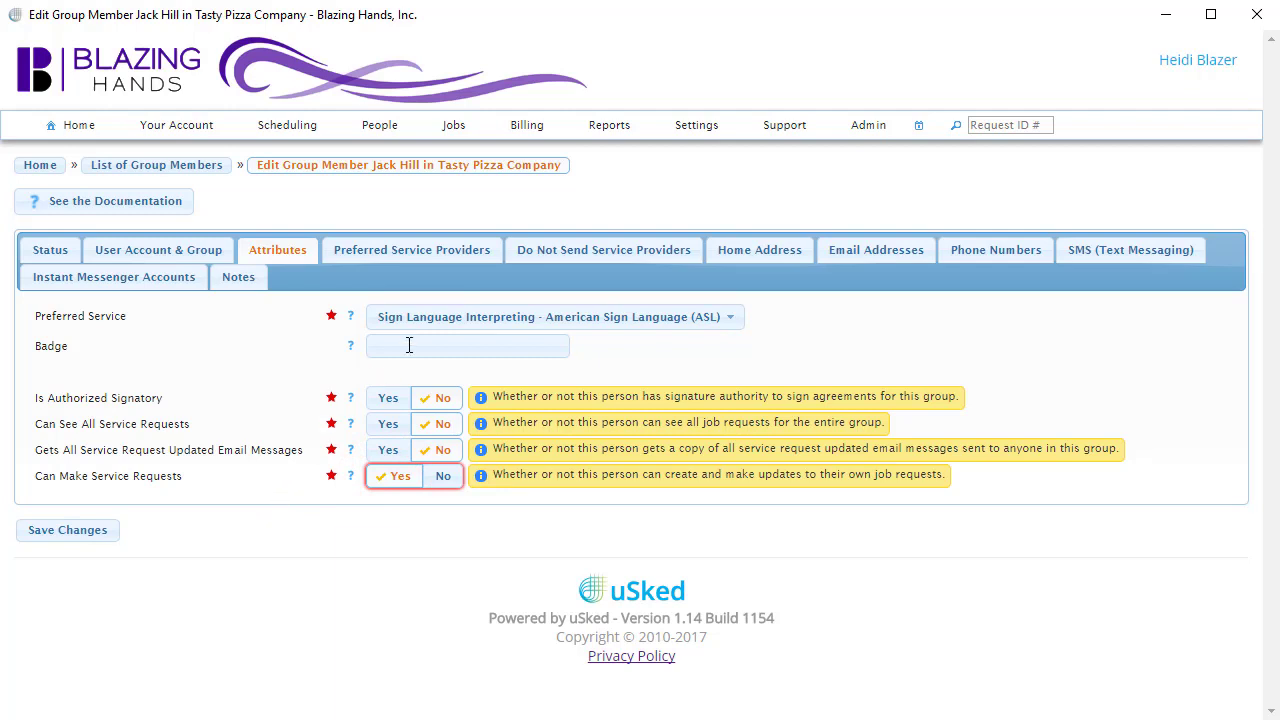
click(874, 254)
click(463, 393)
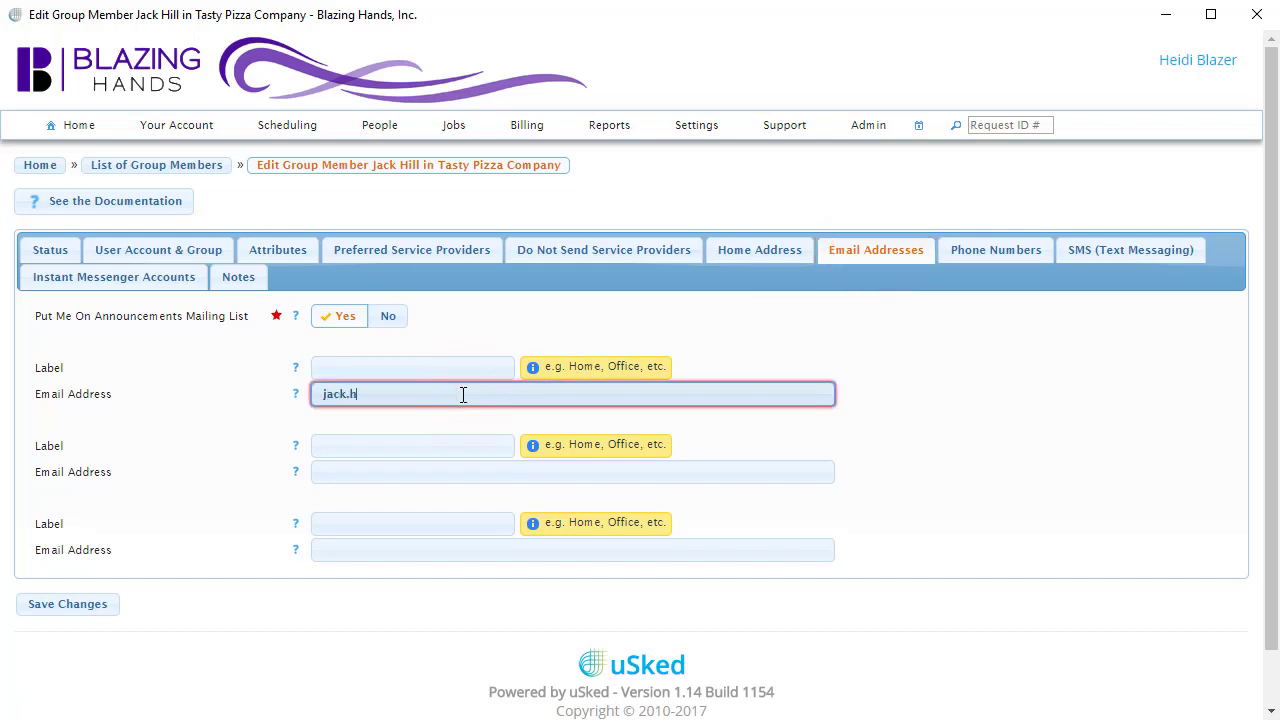
click(253, 285)
click(328, 333)
Save the note 'Low vision - needs interpreter to wear wearing dark clothing.' on the member.
text(Low vision - needs interpreter to wear wearing dark clothing.)
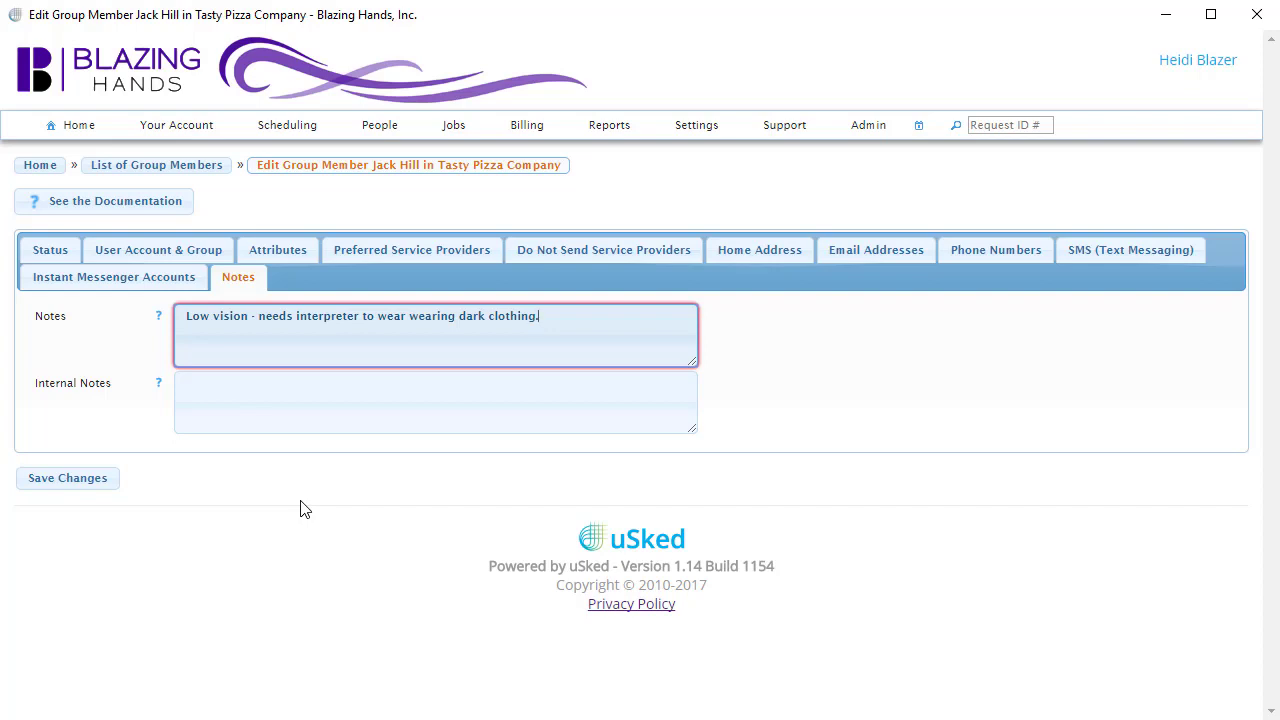
click(103, 489)
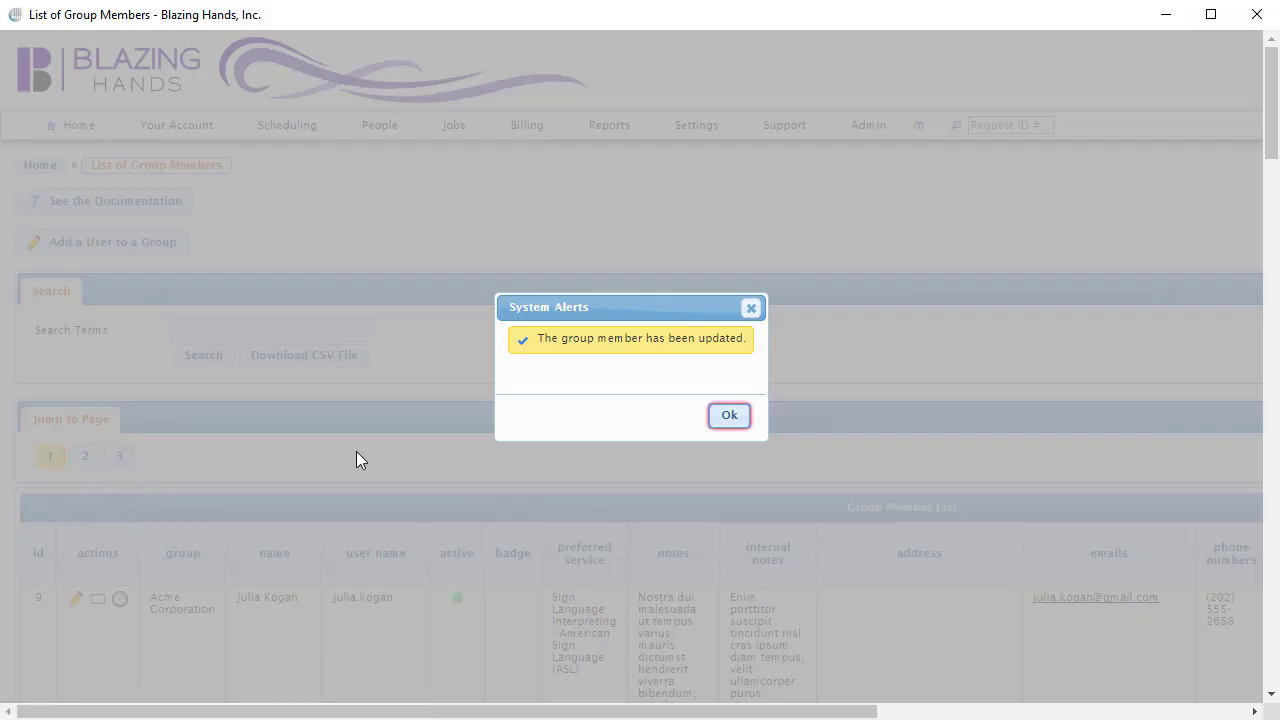
click(724, 428)
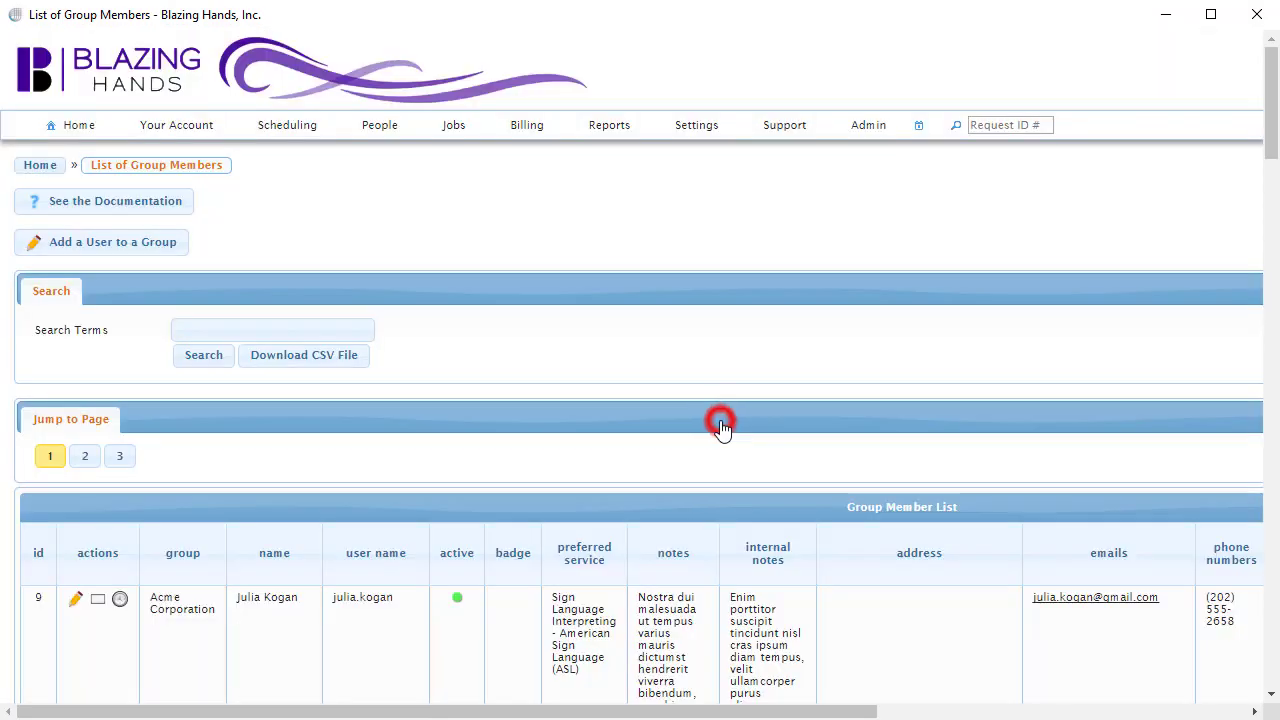